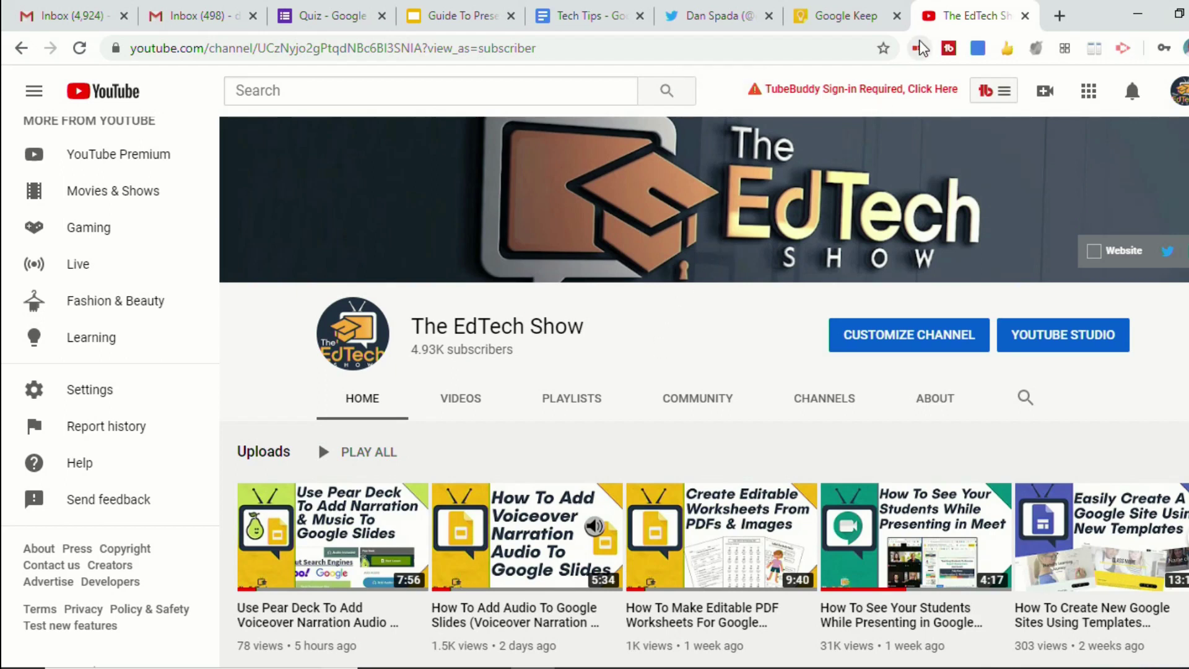
# Move The EdTech Show tab into its own new group, name it 'Personal' and colour it red.
pyautogui.rightClick(952, 24)
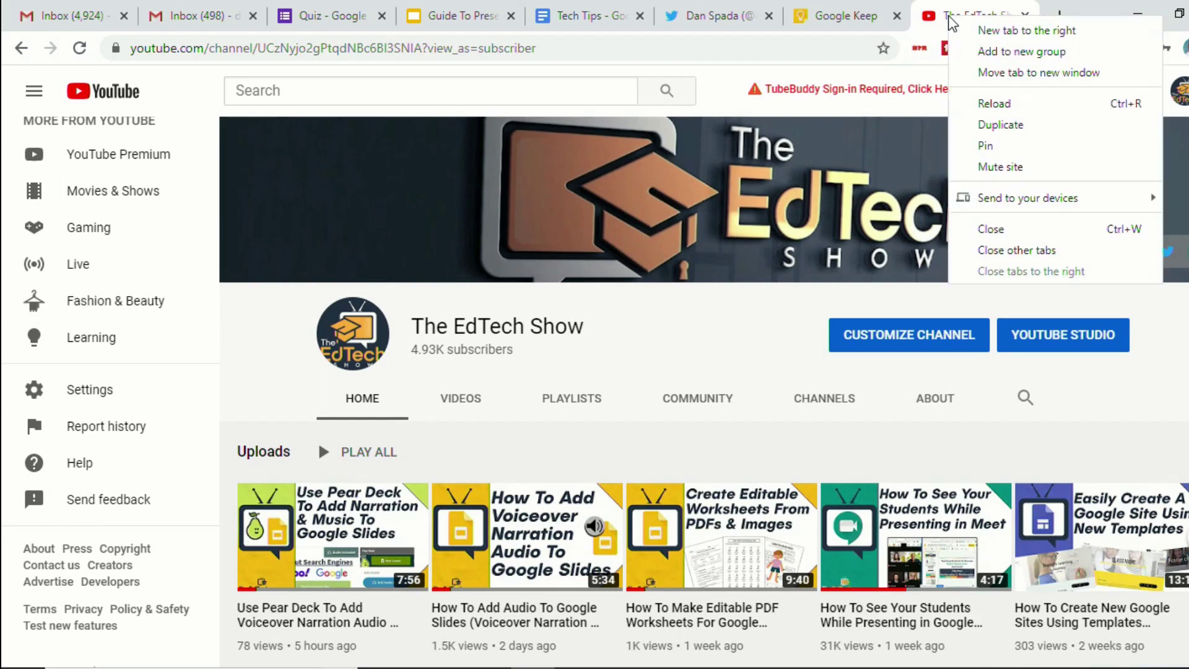
pyautogui.click(1021, 52)
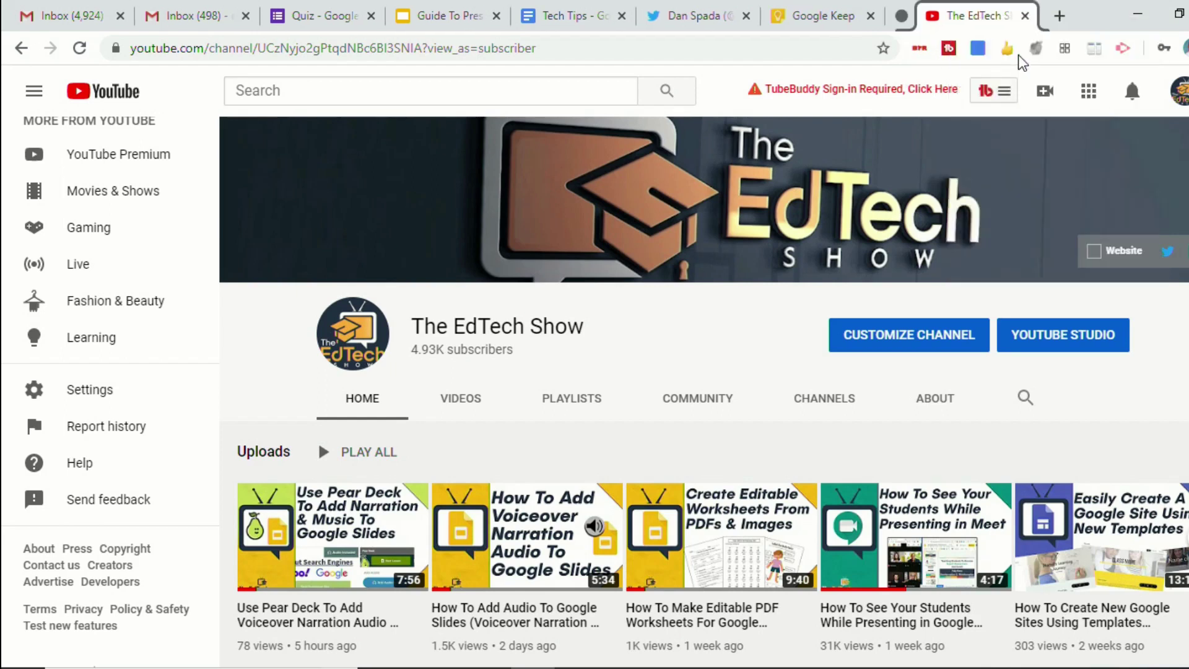
pyautogui.click(902, 17)
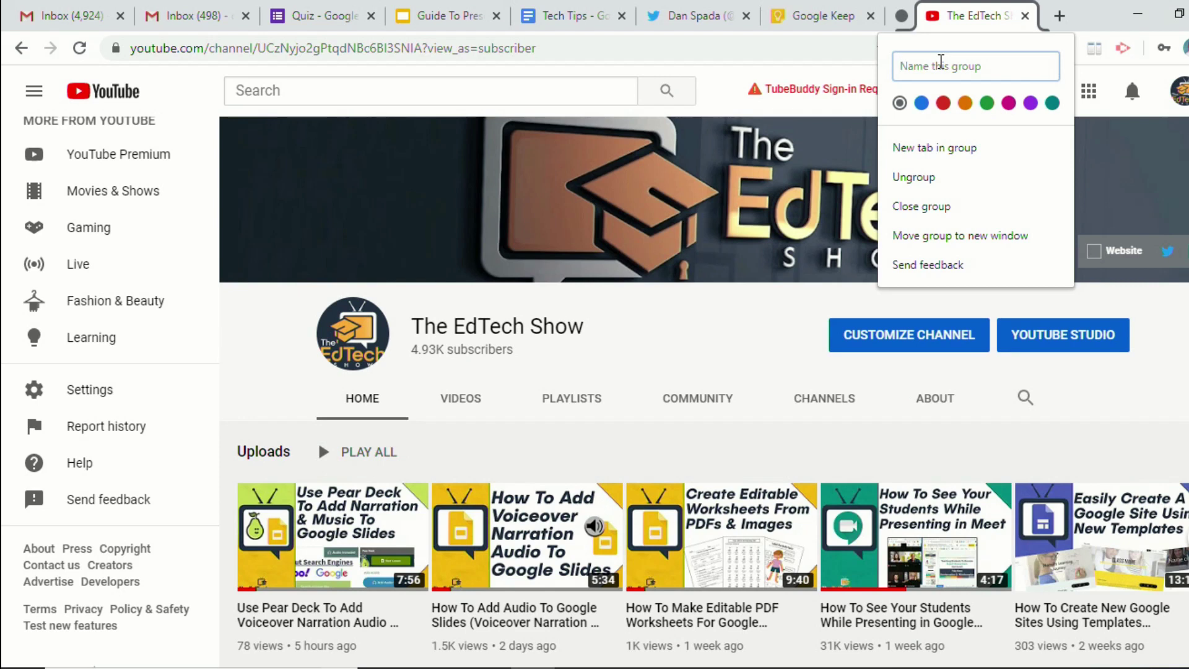
pyautogui.write('Personal')
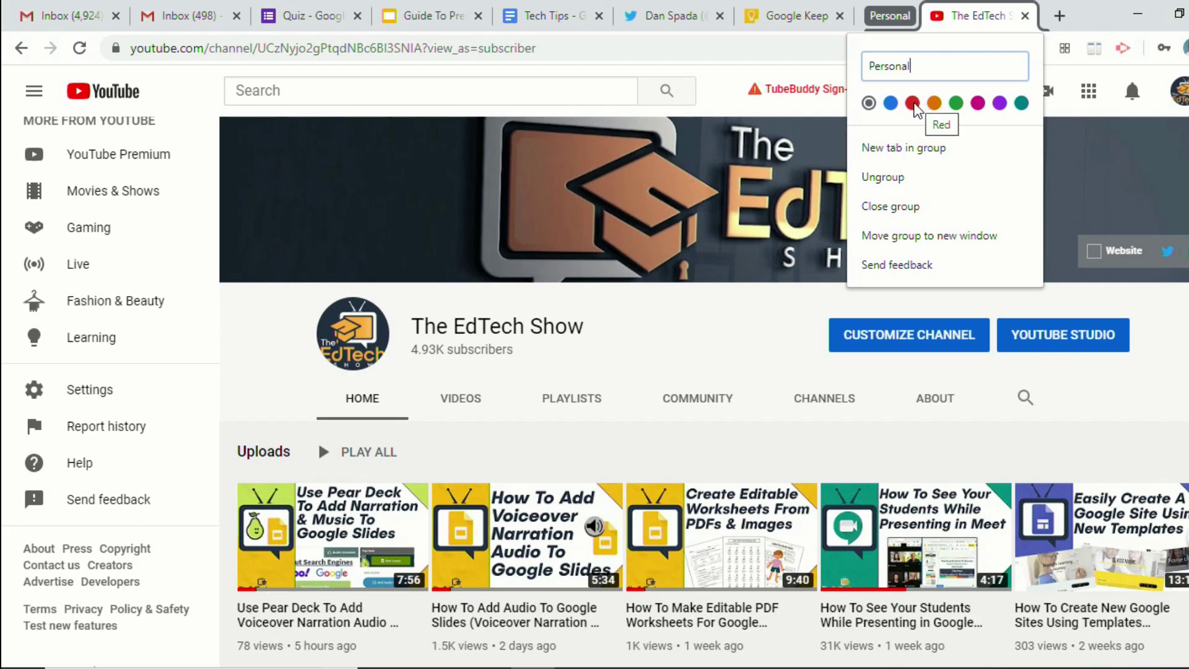
pyautogui.click(912, 104)
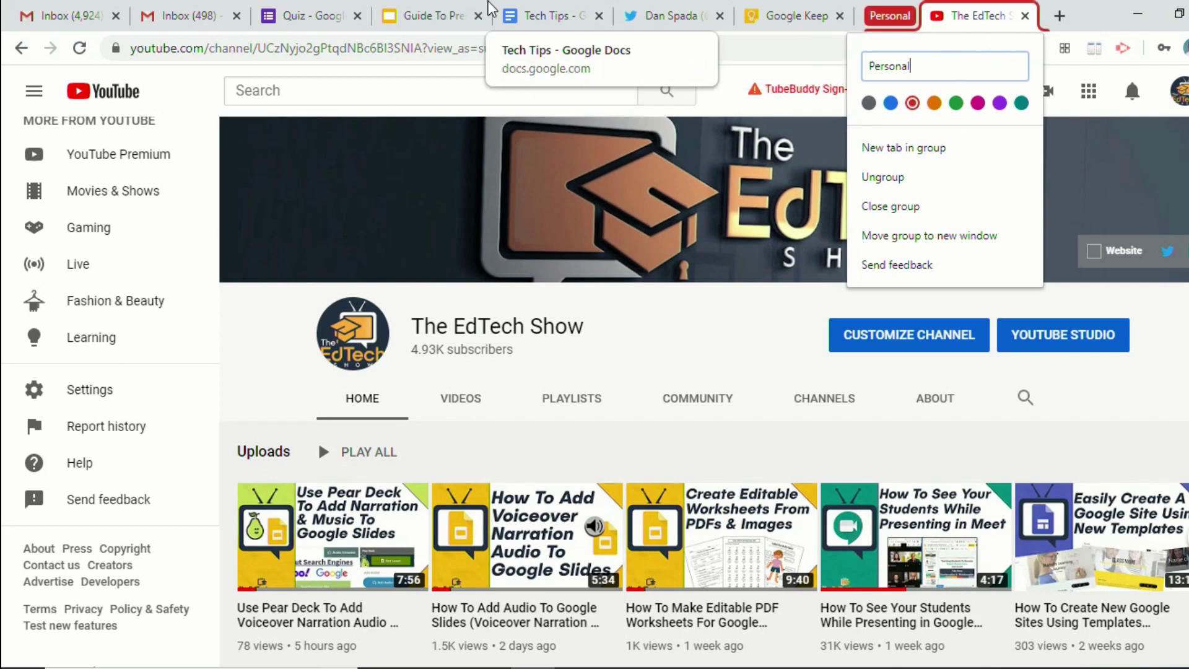
# Place the Quiz tab in a new group named 'Professional' and colour the group blue.
pyautogui.rightClick(282, 13)
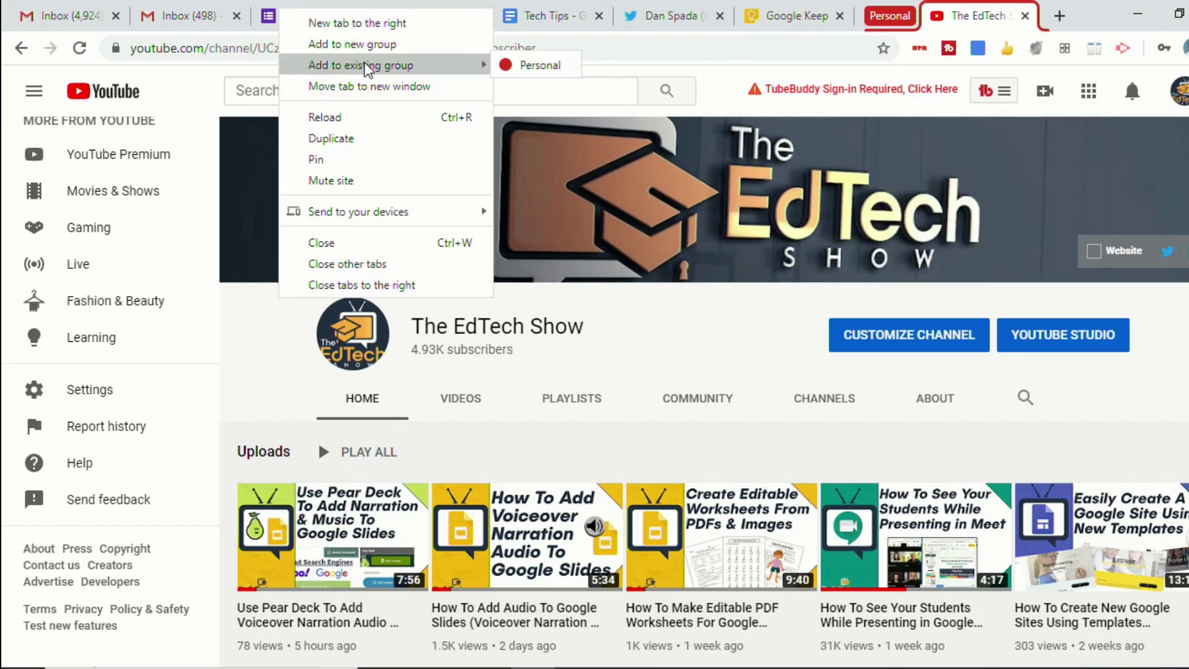
pyautogui.click(371, 44)
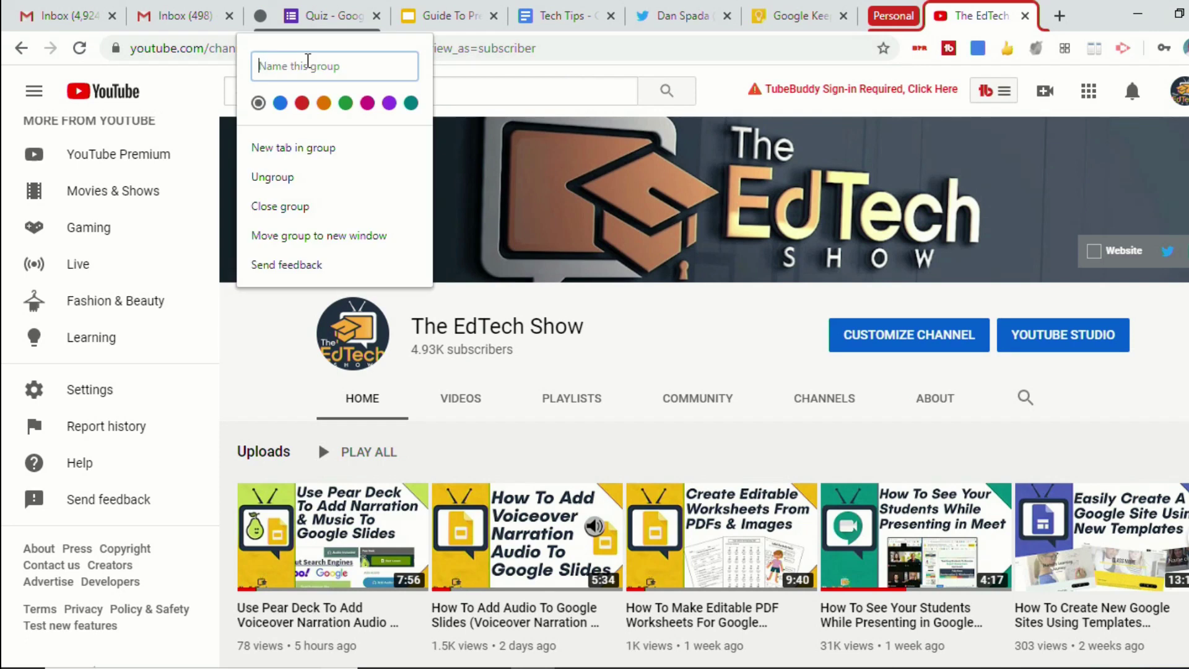
pyautogui.write('Professional')
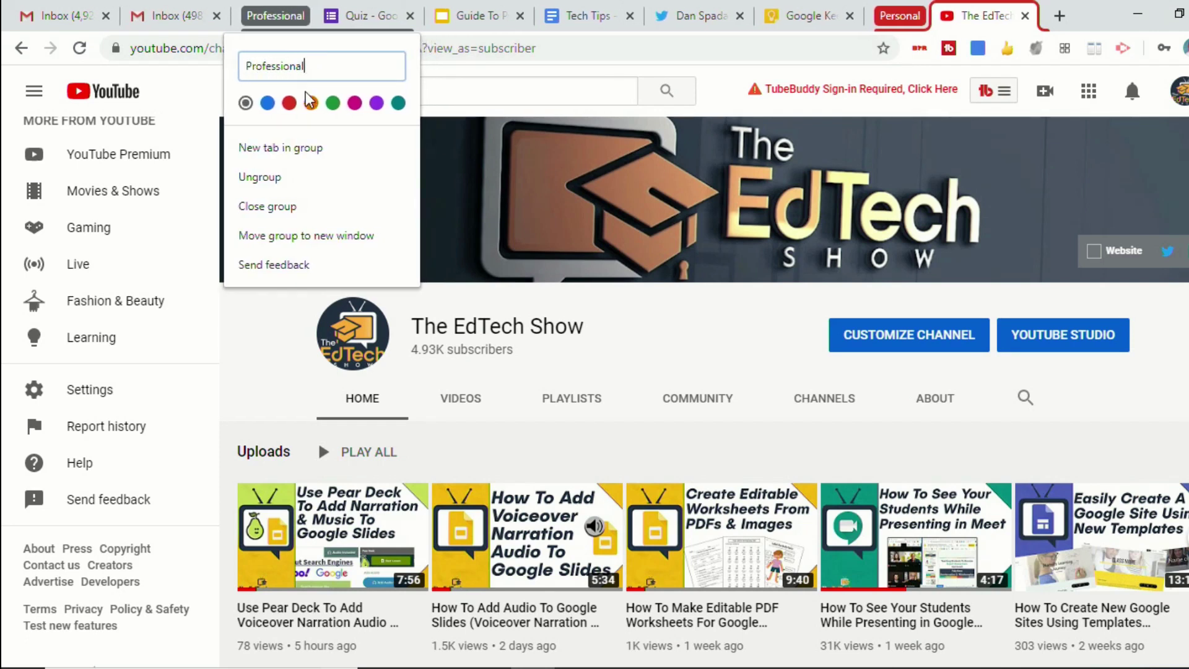
pyautogui.click(267, 104)
pyautogui.click(799, 18)
# Move the Google Keep and Twitter tabs into Personal and the Slides guide tab into Professional.
pyautogui.moveTo(802, 20); pyautogui.dragTo(867, 18)
pyautogui.moveTo(681, 11); pyautogui.dragTo(771, 15)
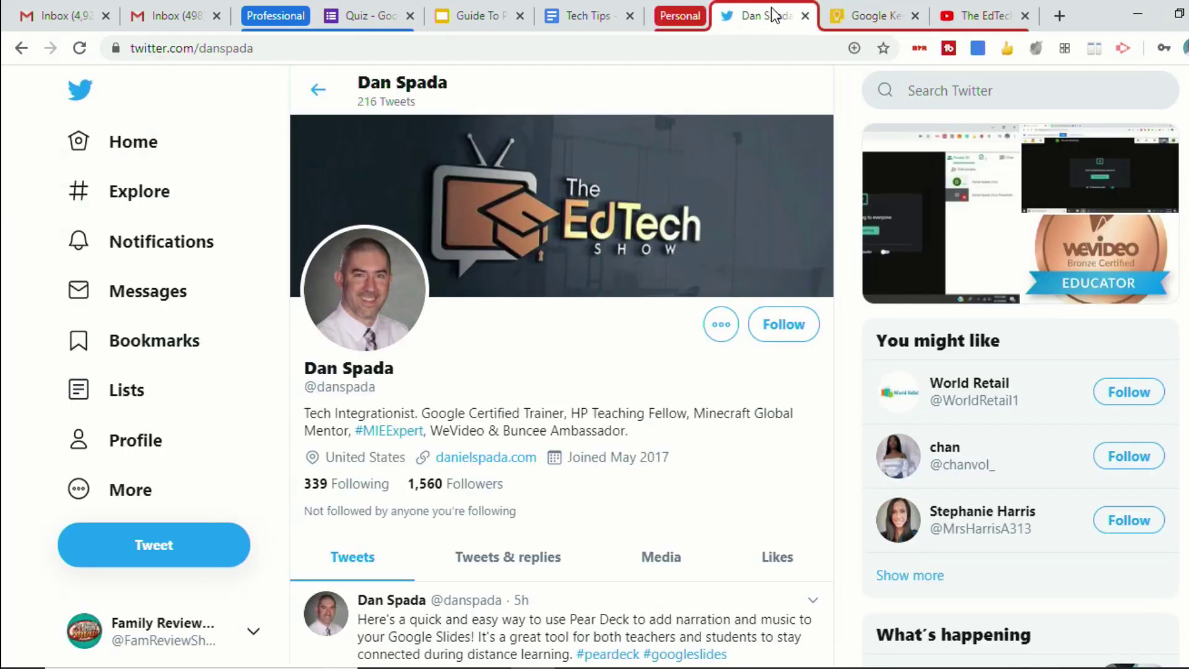
pyautogui.rightClick(477, 12)
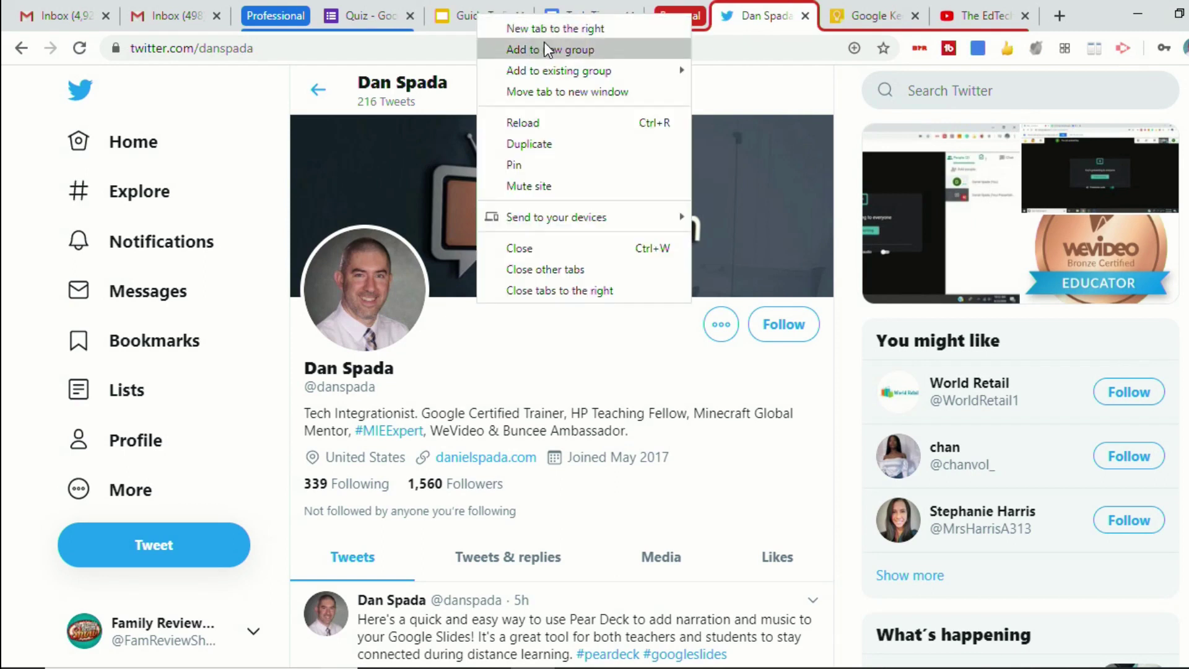
pyautogui.moveTo(579, 68)
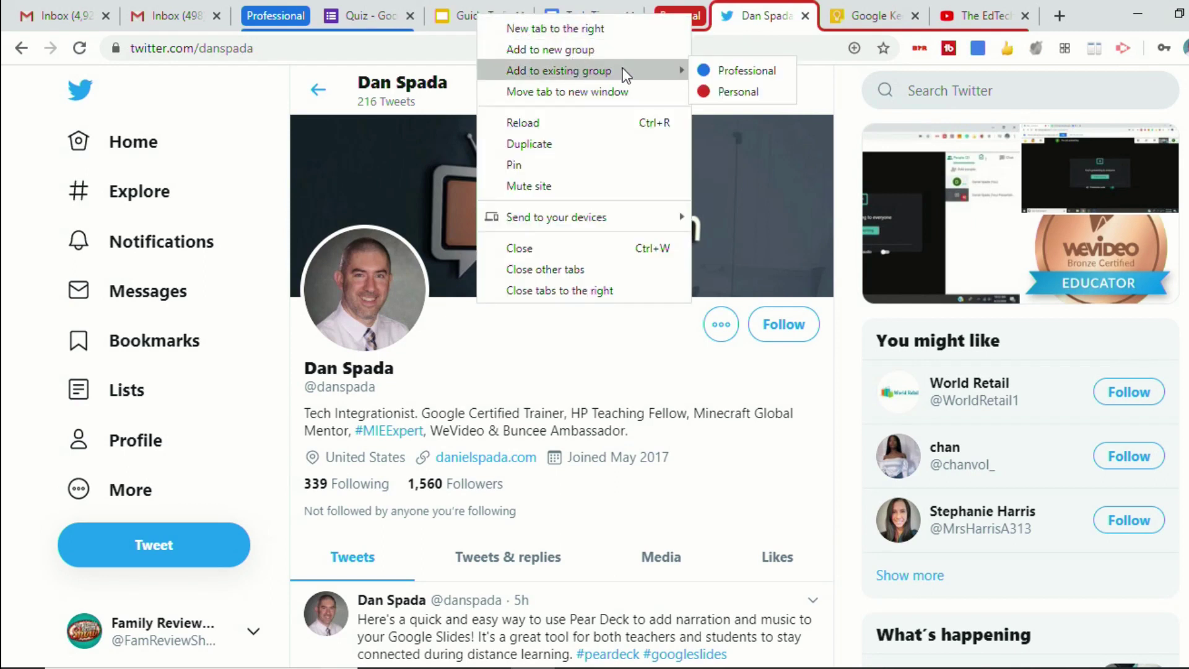
pyautogui.click(718, 71)
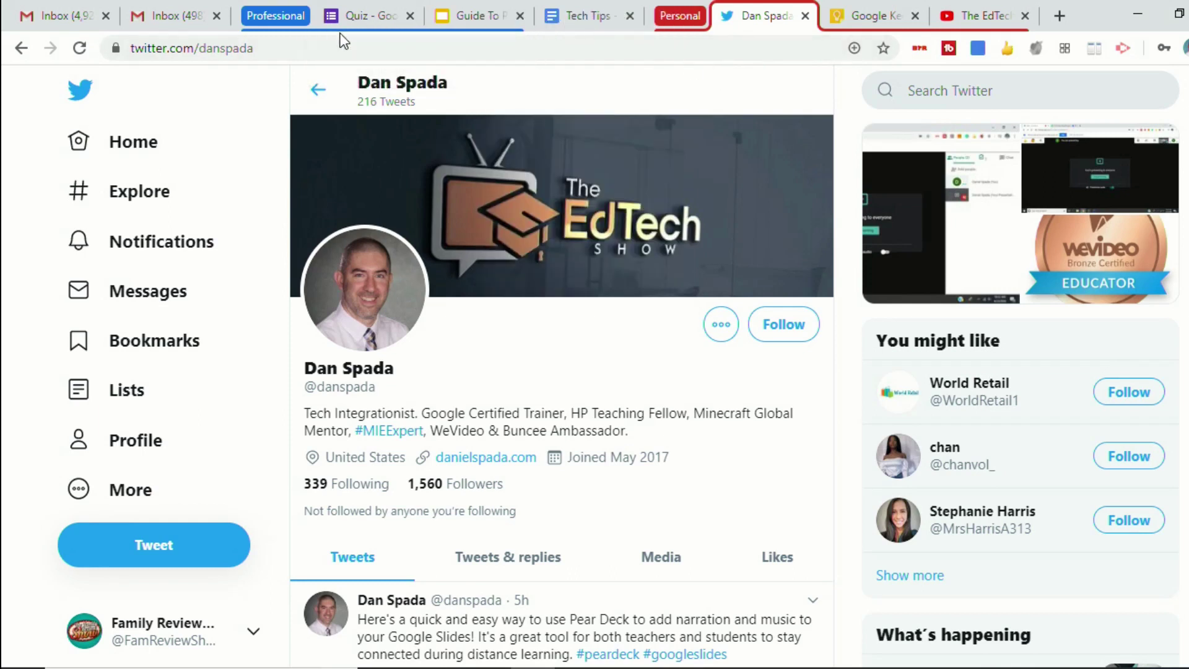
pyautogui.click(469, 30)
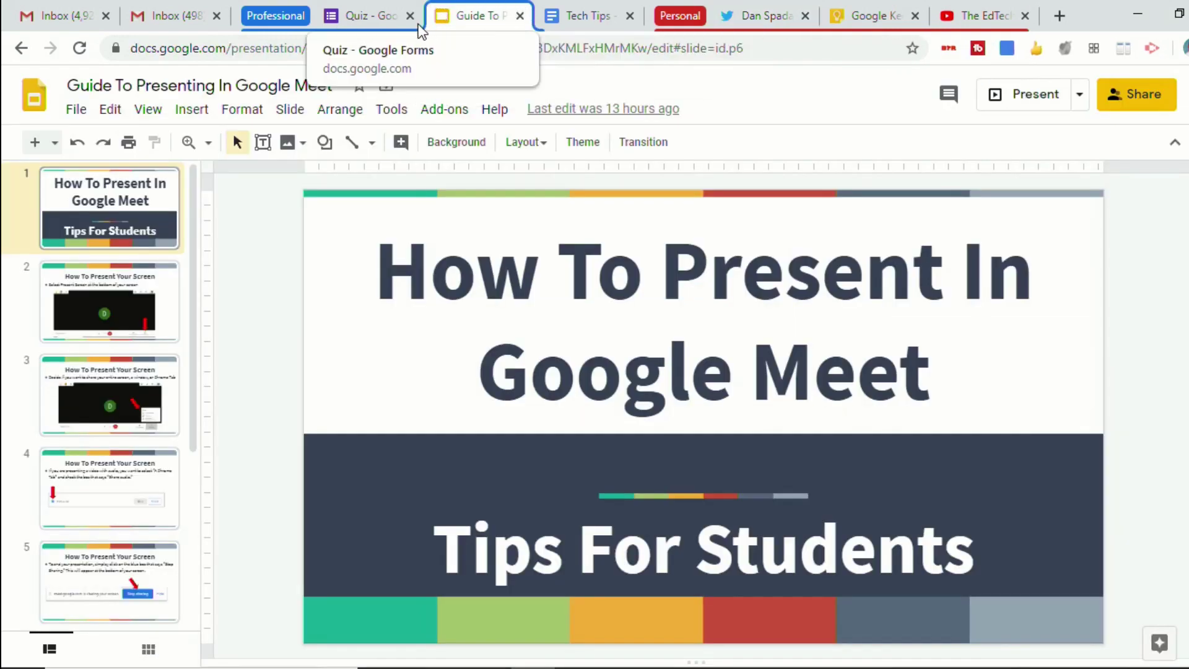
# Add the Inbox (498) tab to Professional and the other Inbox tab to Personal.
pyautogui.rightClick(177, 20)
pyautogui.moveTo(257, 74)
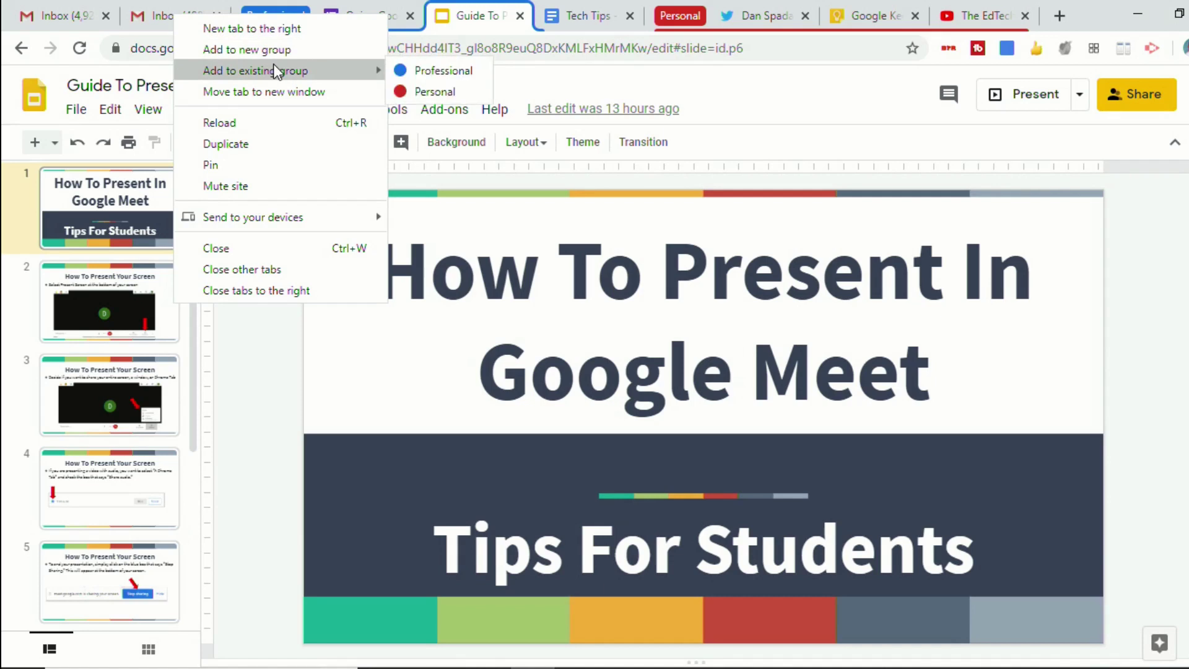
pyautogui.click(421, 71)
pyautogui.rightClick(70, 16)
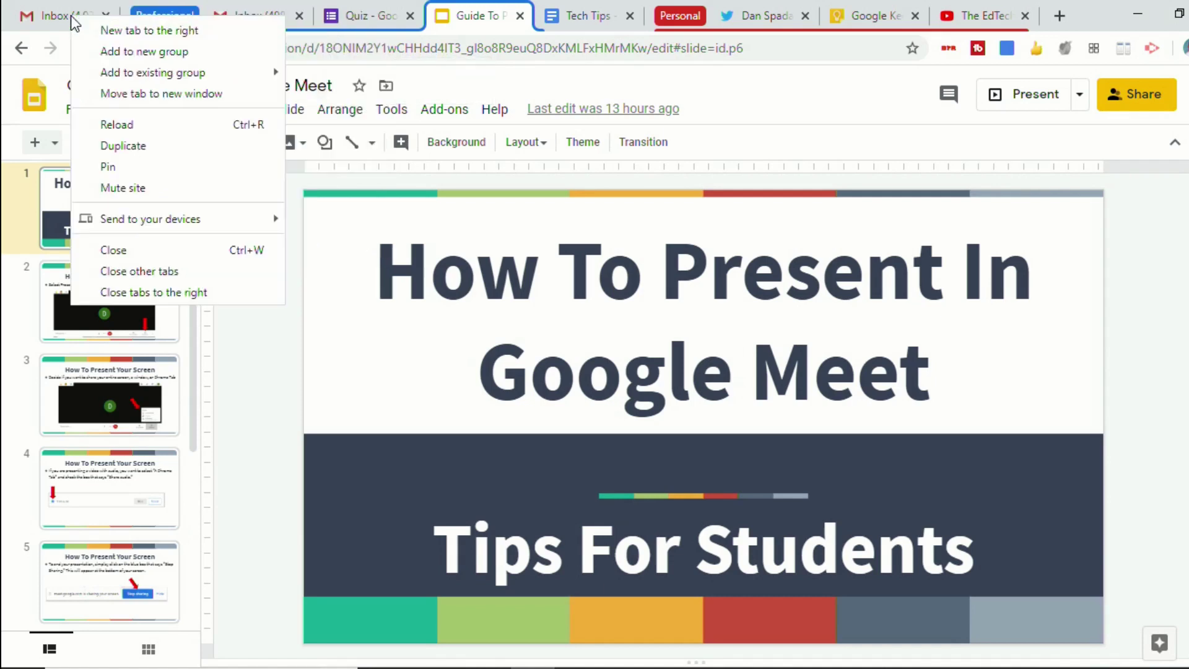
pyautogui.moveTo(175, 75)
pyautogui.click(328, 93)
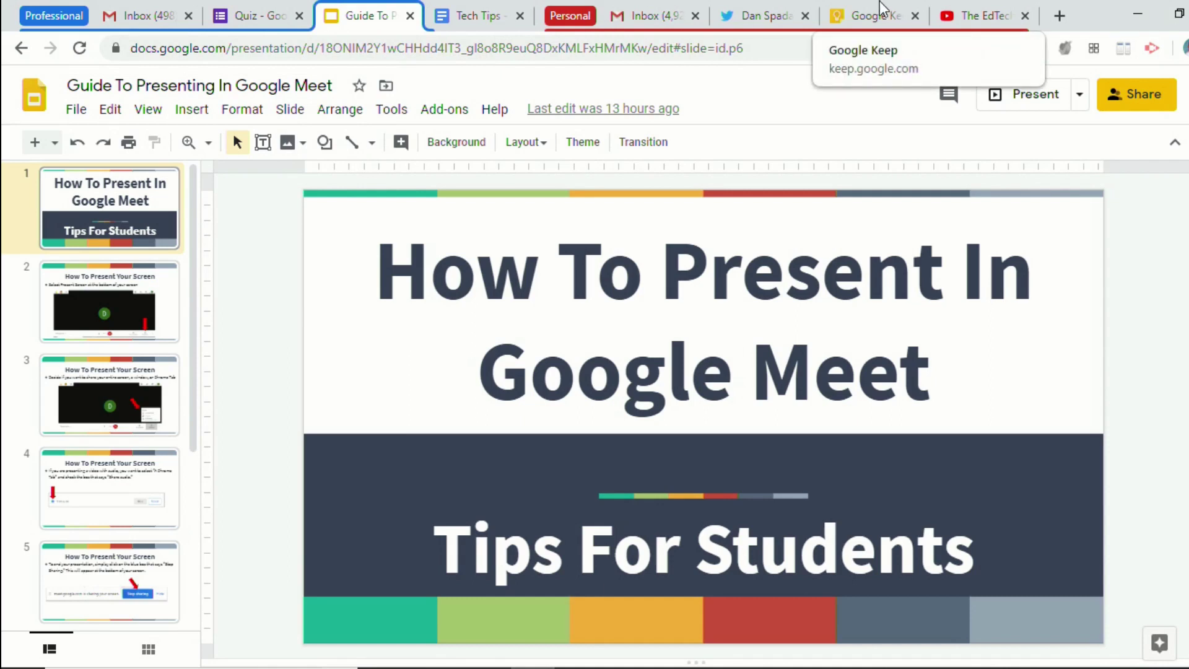
# Open a new Google homepage tab and drag it beside the Professional group's tabs.
pyautogui.click(1056, 18)
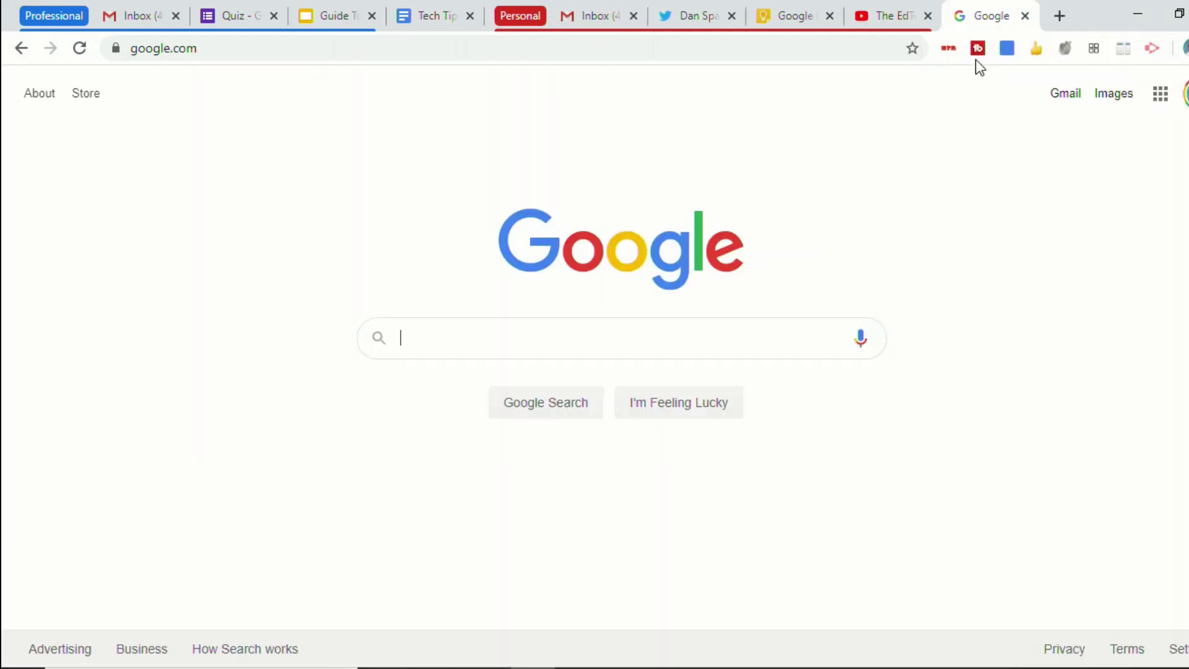
pyautogui.rightClick(973, 25)
pyautogui.click(965, 14)
pyautogui.moveTo(965, 13); pyautogui.dragTo(484, 20)
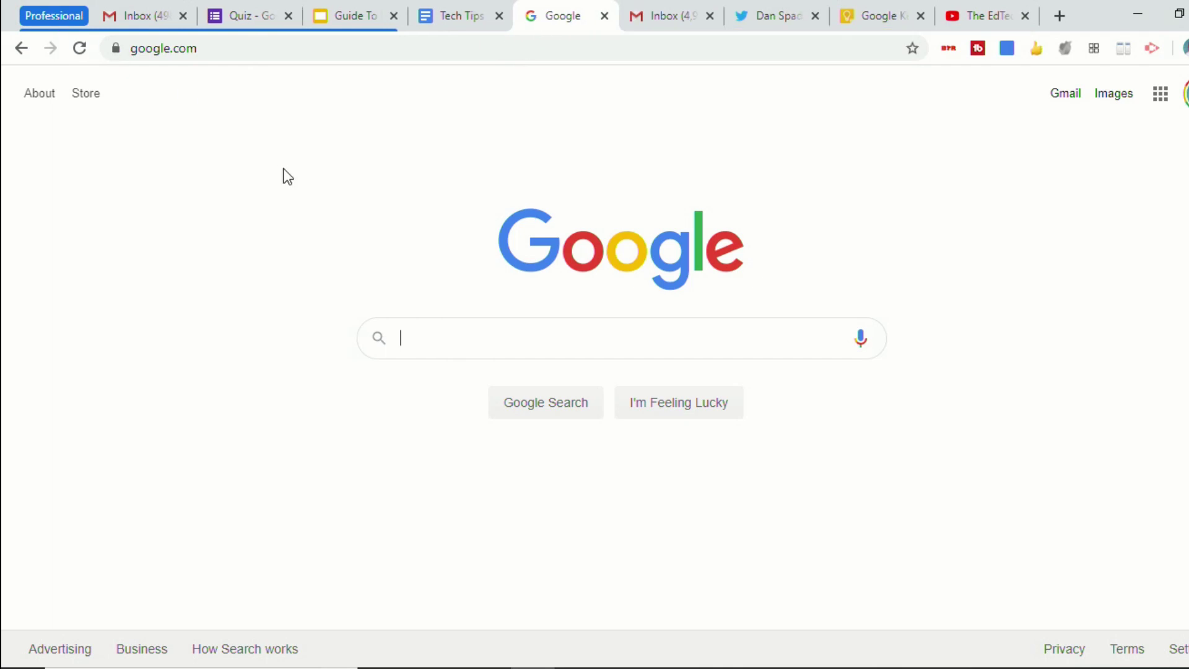
# Ungroup the Professional tab group, keeping all its tabs open.
pyautogui.click(57, 15)
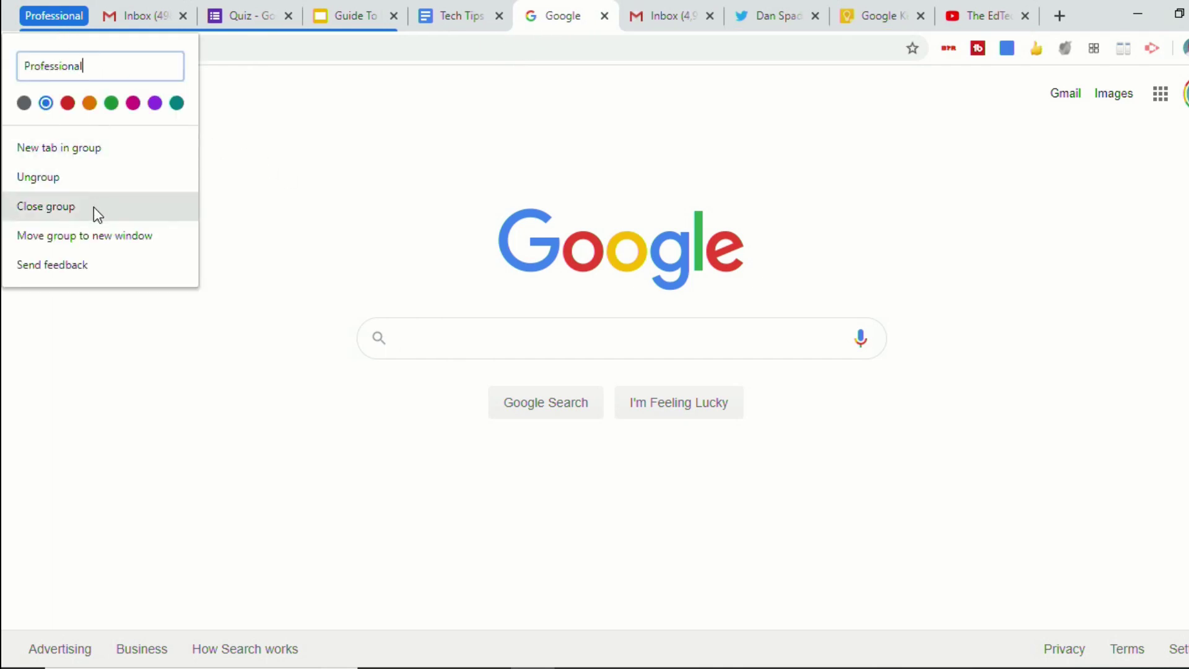
pyautogui.click(96, 181)
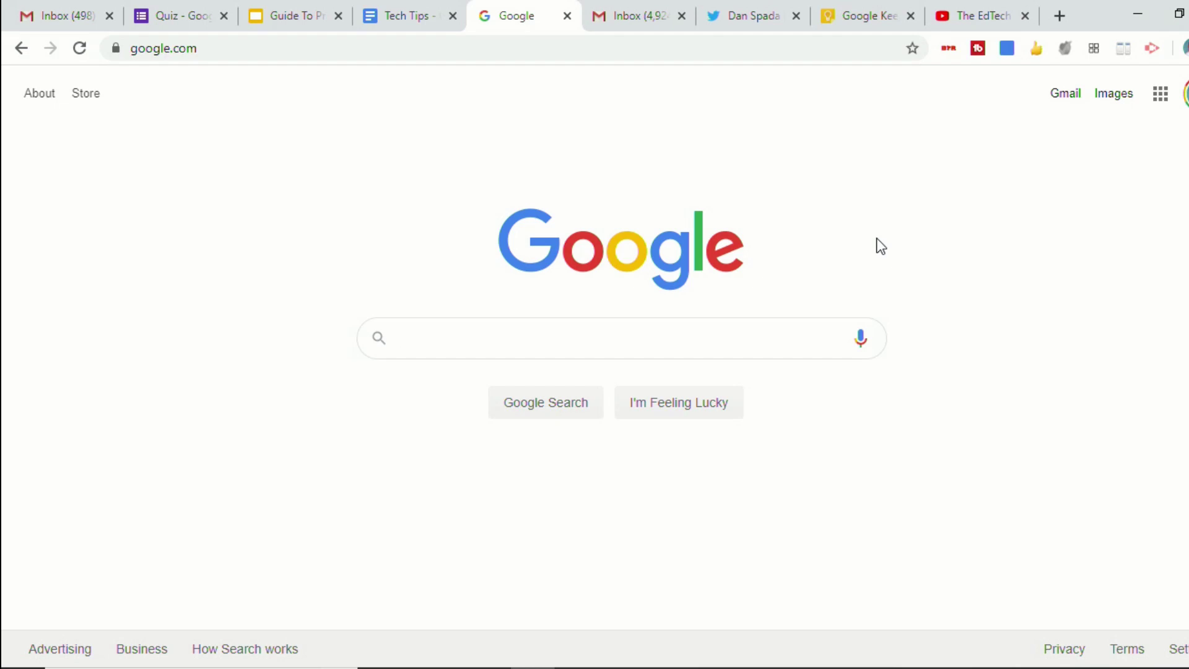
# Load emojicopy.com and copy the laughing squinting-face emoji to the clipboard.
pyautogui.click(561, 47)
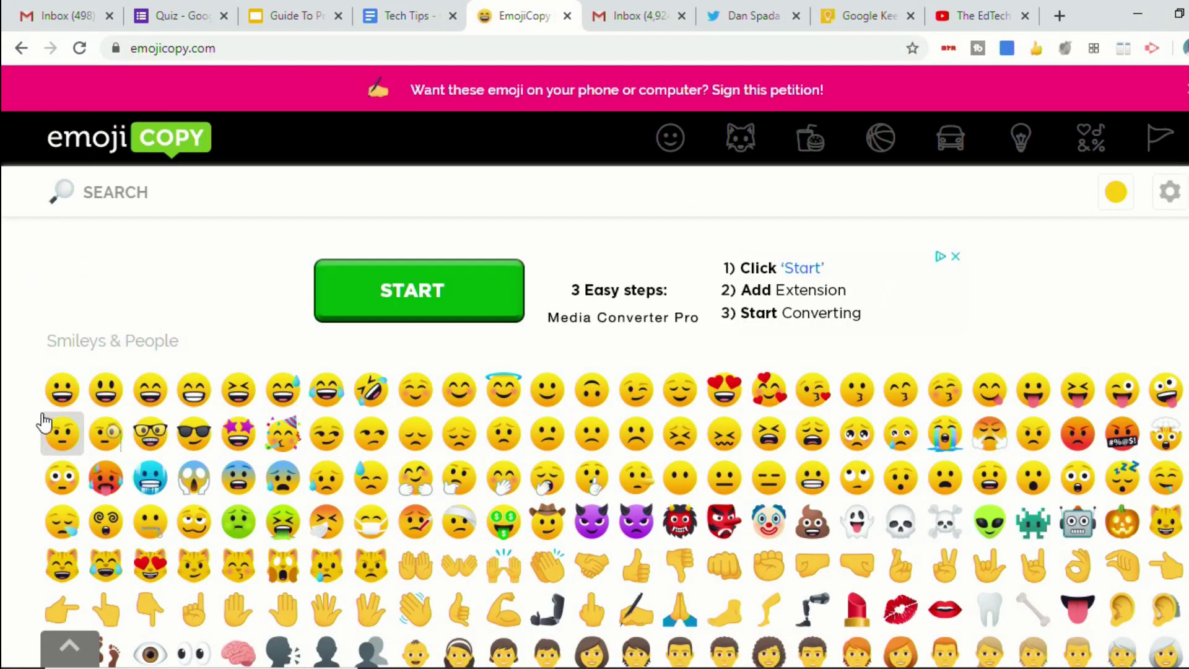
pyautogui.click(229, 400)
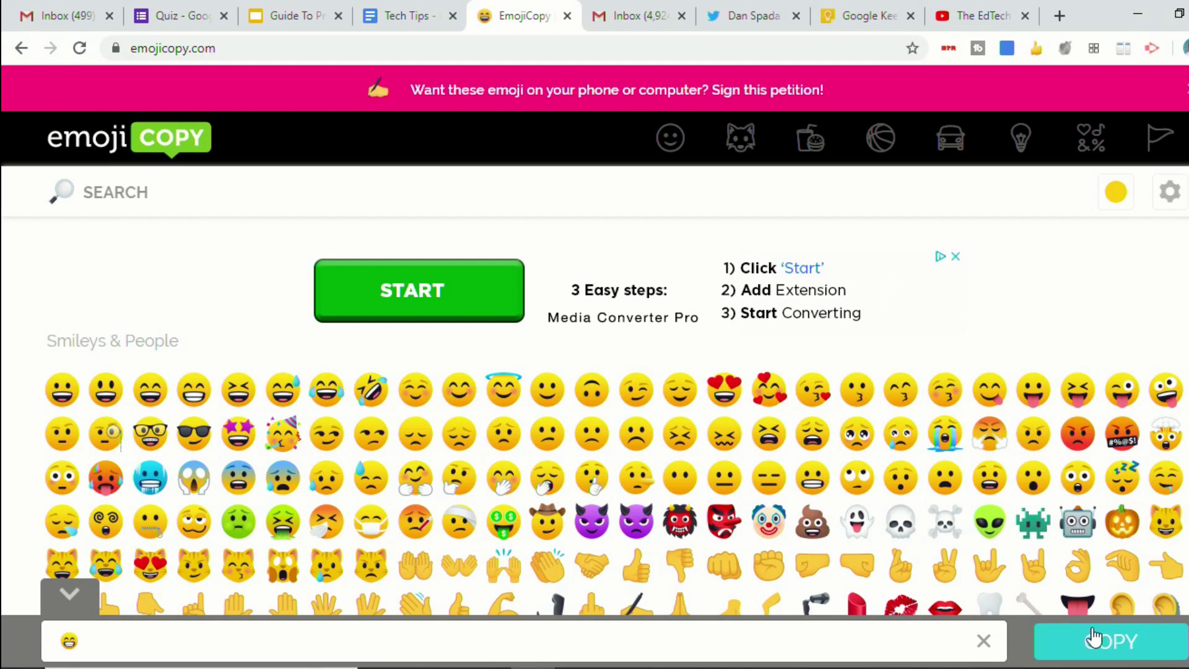
pyautogui.click(1136, 650)
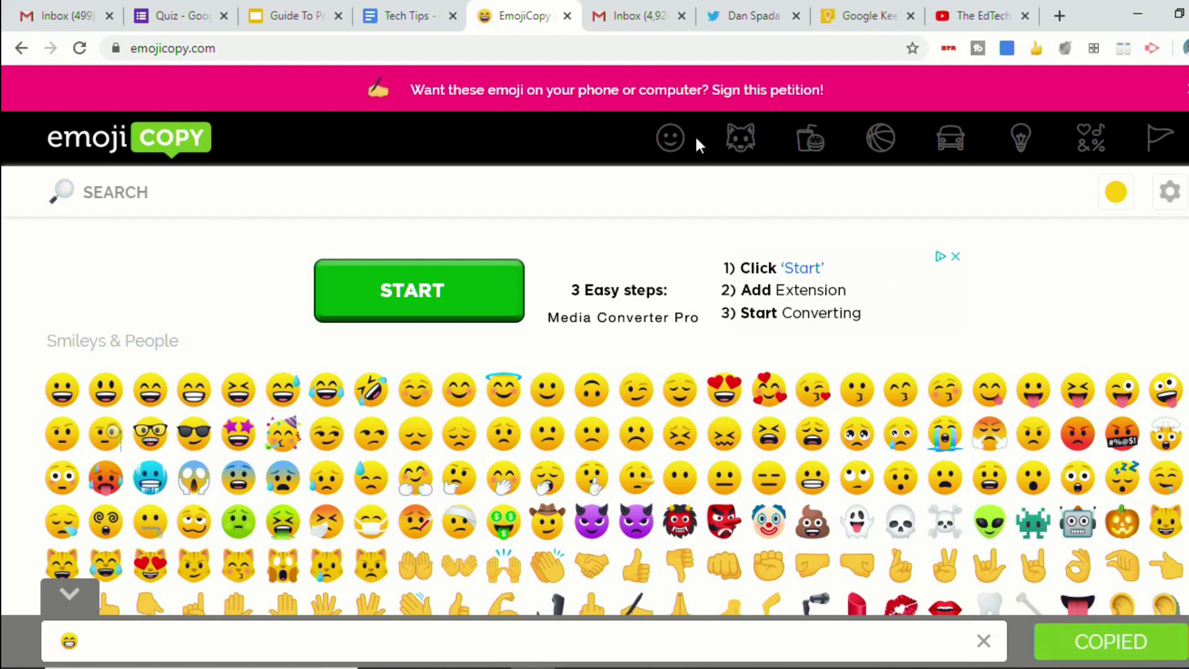
# Put the Inbox tab in a new green group named with the pasted laughing-face emoji.
pyautogui.rightClick(620, 19)
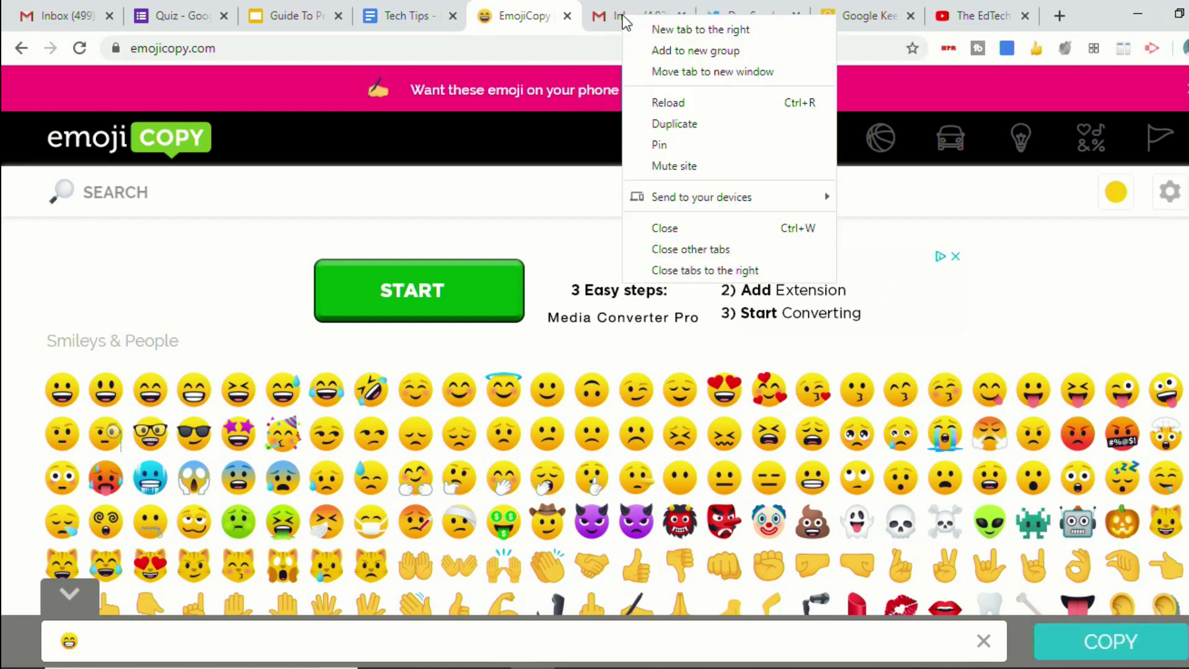
pyautogui.click(671, 51)
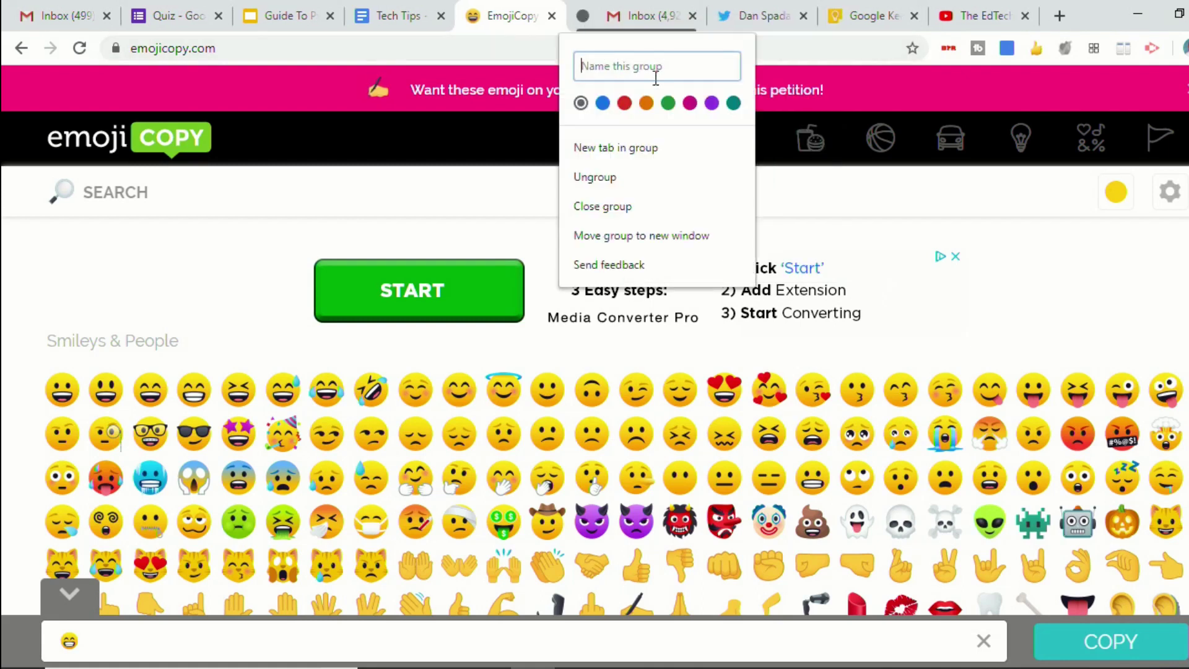
pyautogui.hotkey('ctrl', 'v')
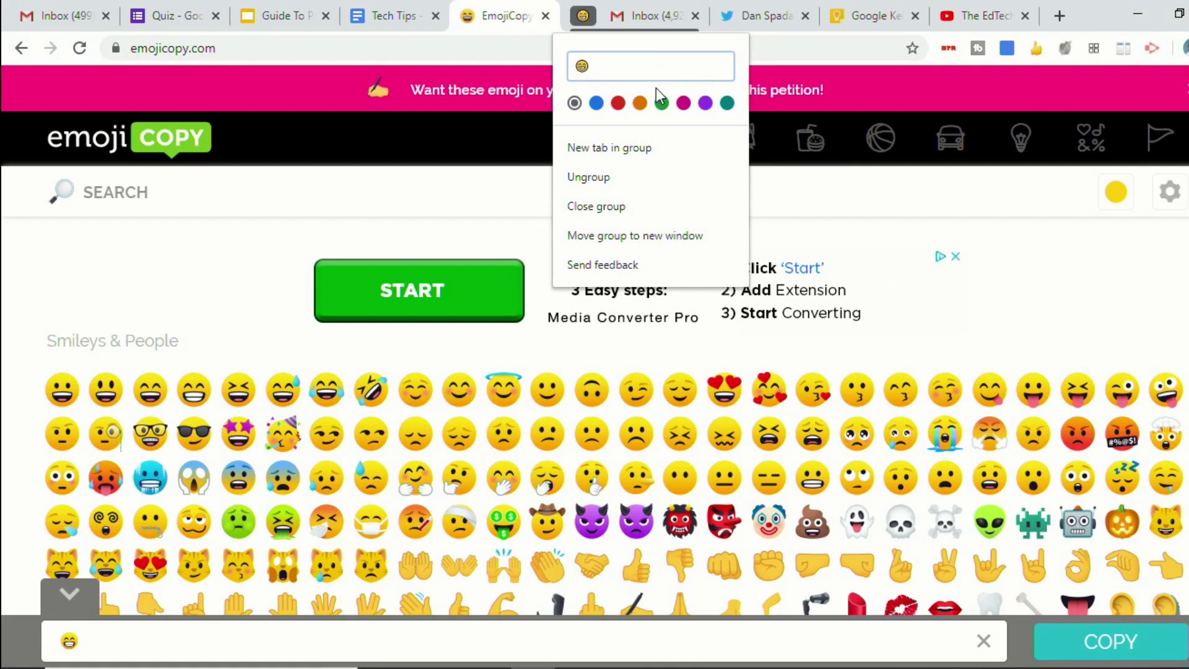
pyautogui.click(660, 103)
pyautogui.click(589, 37)
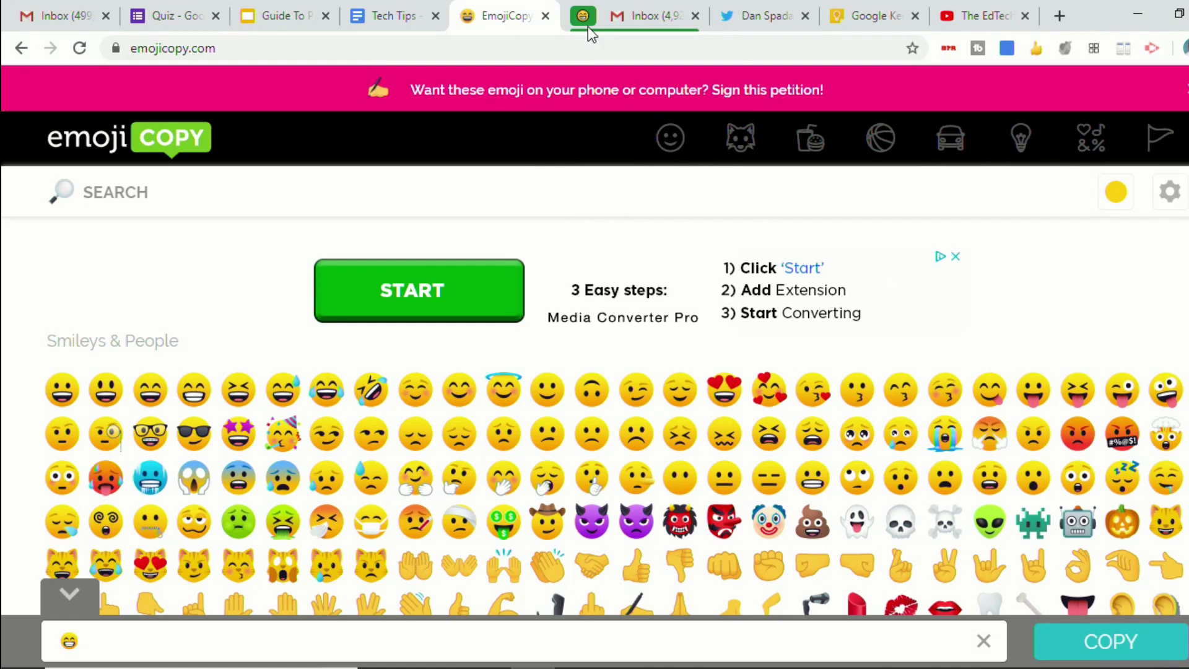